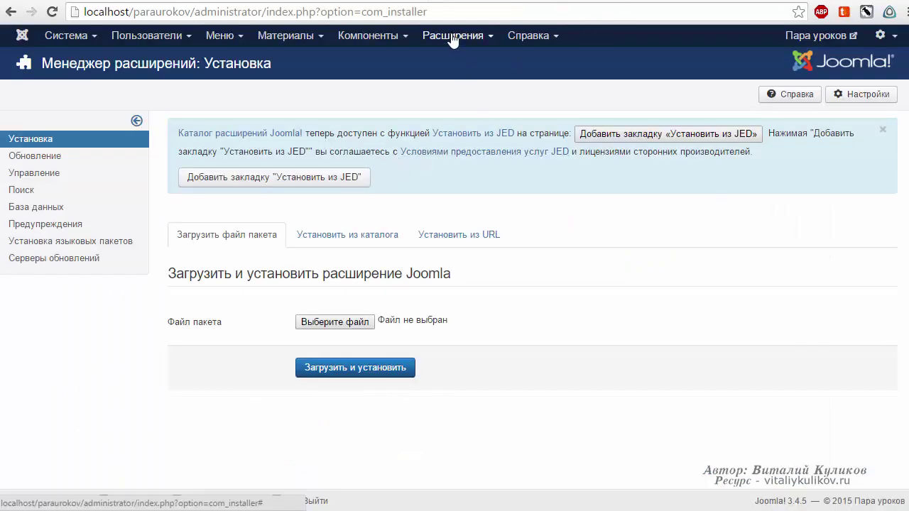
Upload and install the extension package Sj_Xmas-mod_sj_xmas_j25_j3x_v1.0.0.
left_click(454, 37)
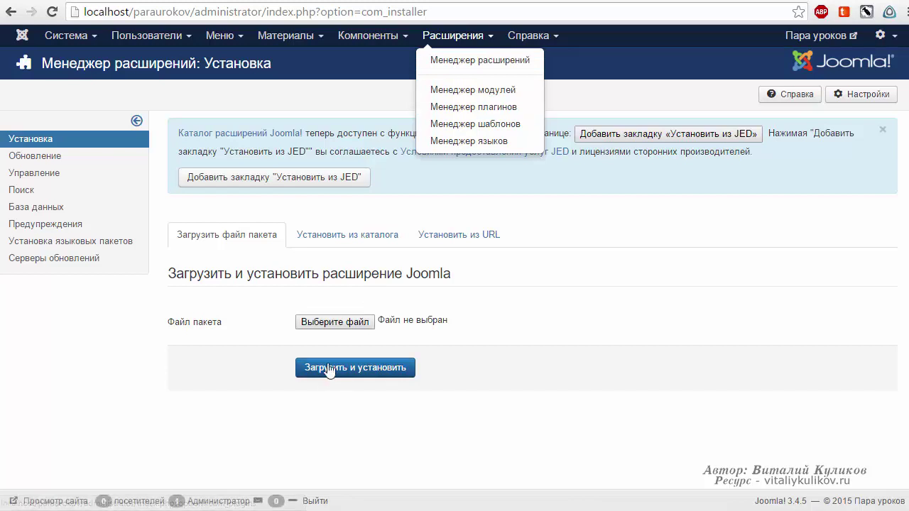
left_click(334, 323)
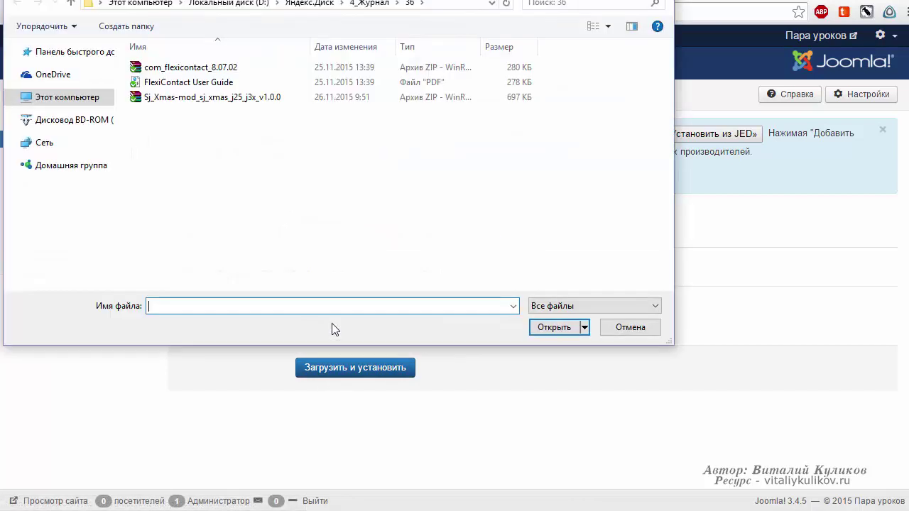
left_click(228, 97)
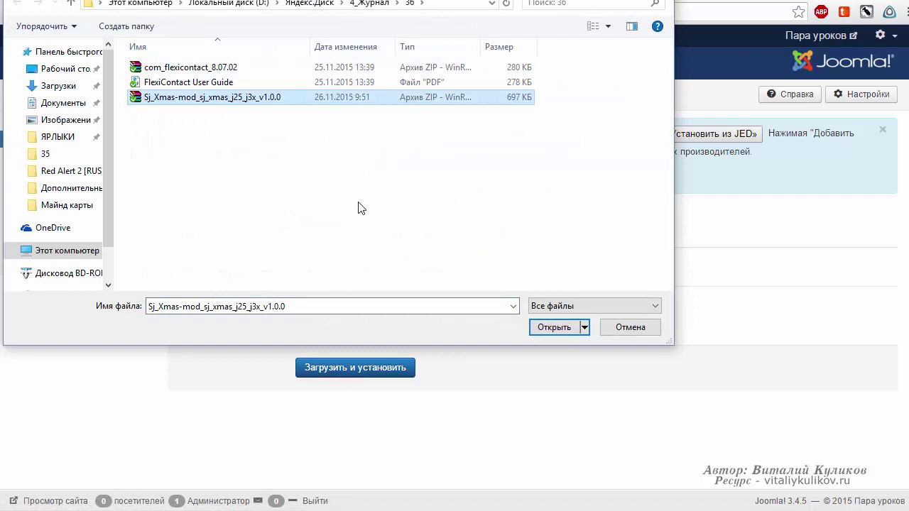
left_click(554, 327)
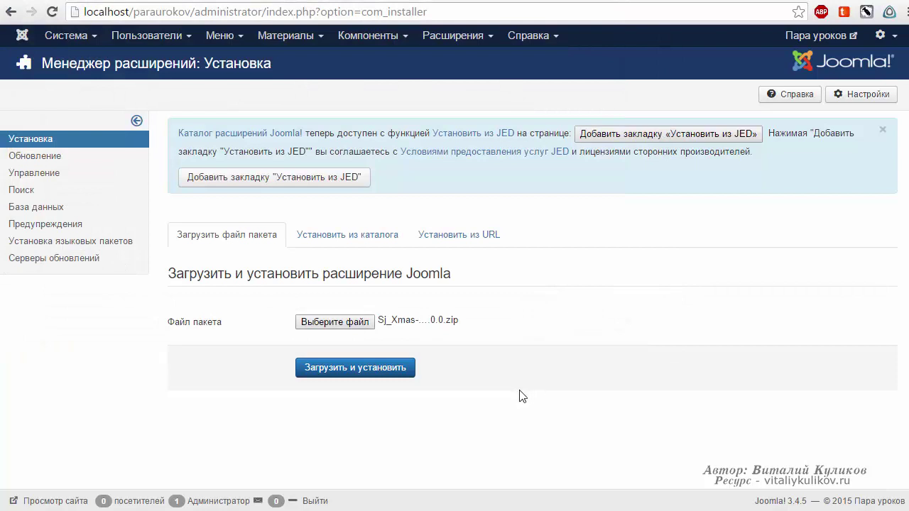
left_click(367, 369)
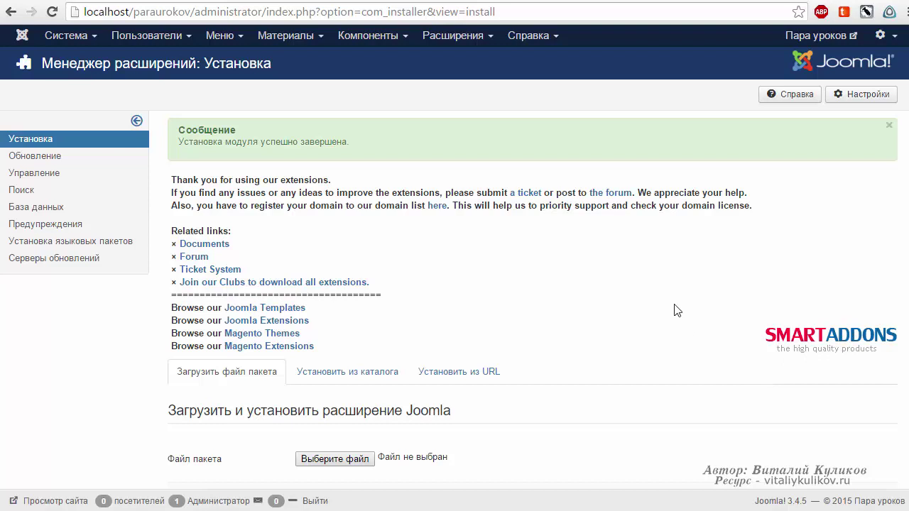
Open the SJ Xmas module from the module manager and set its state to "Опубликовано".
left_click(468, 40)
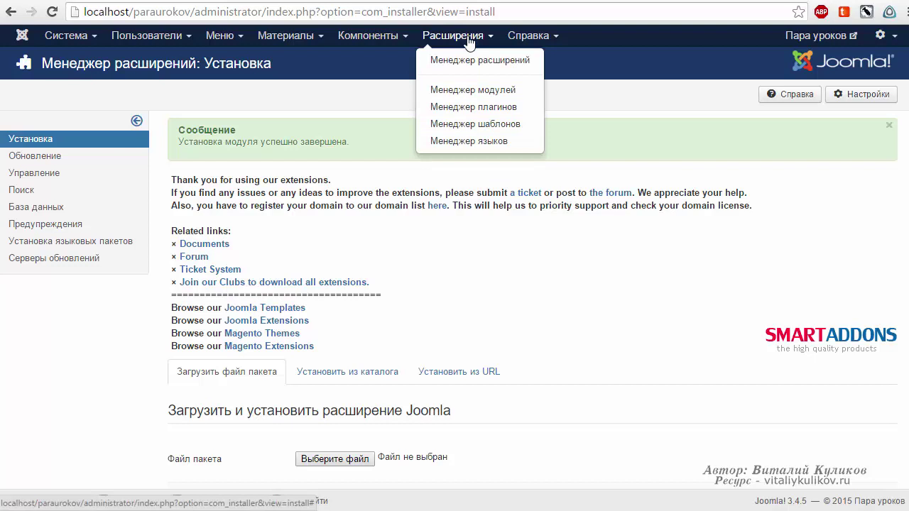
left_click(469, 93)
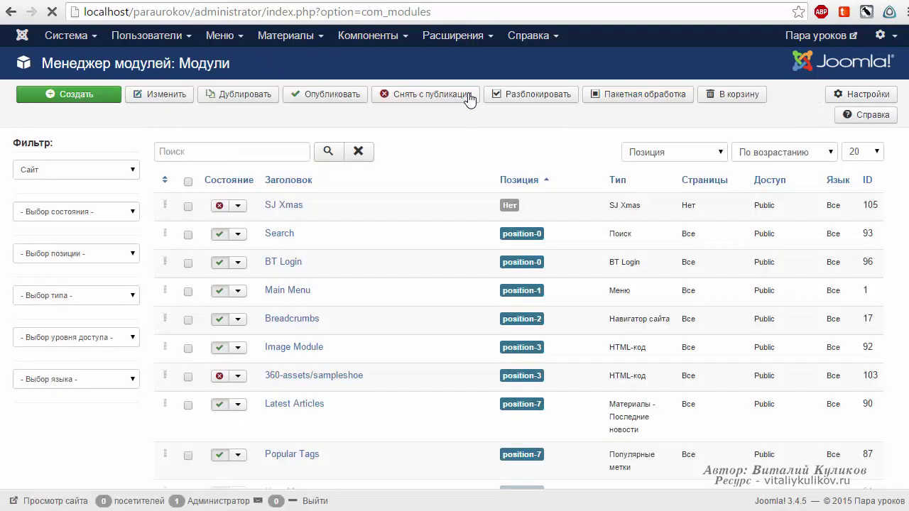
left_click(303, 206)
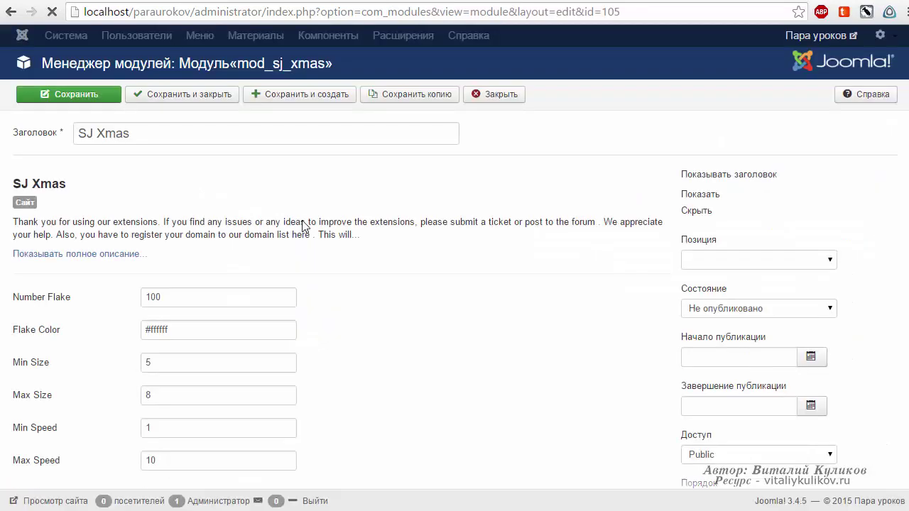
left_click(711, 317)
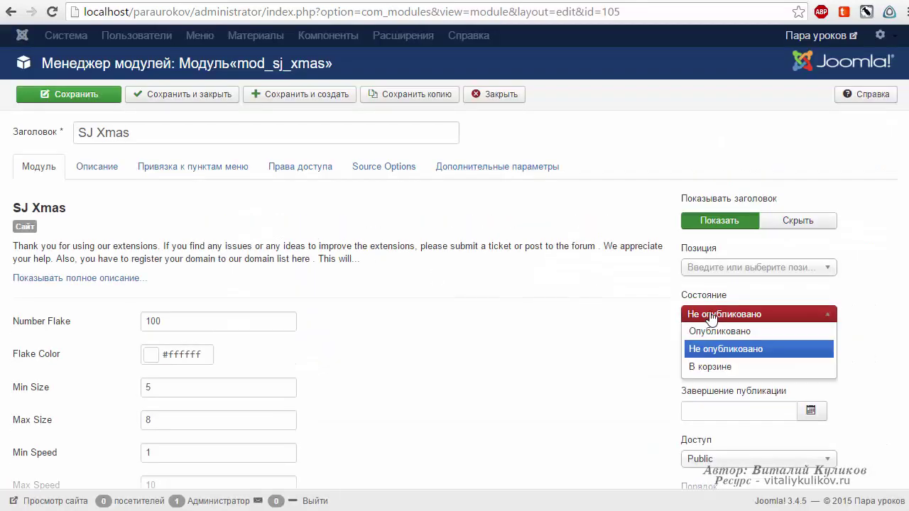
left_click(714, 331)
Assign the SJ Xmas module to the Protostar position Banner [banner] and hide its title.
left_click(805, 275)
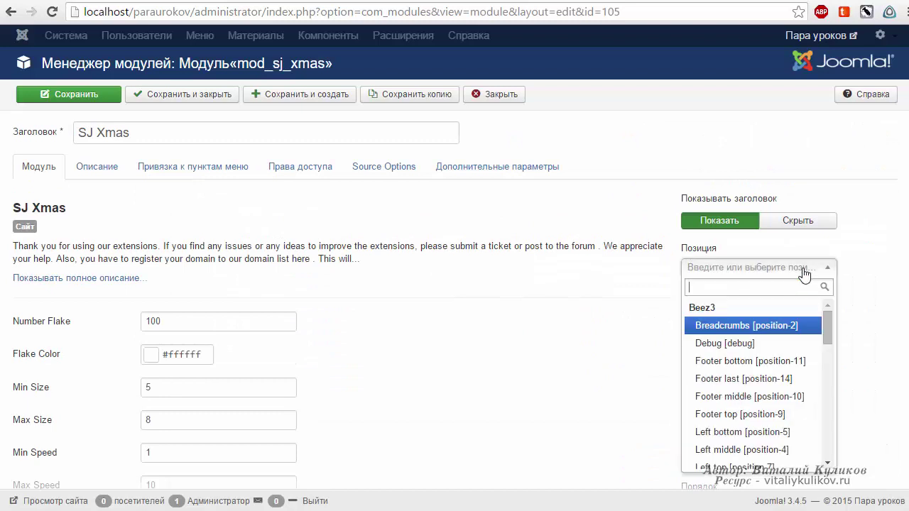
scroll(797, 340, "down", 3)
scroll(797, 340, "down", 3)
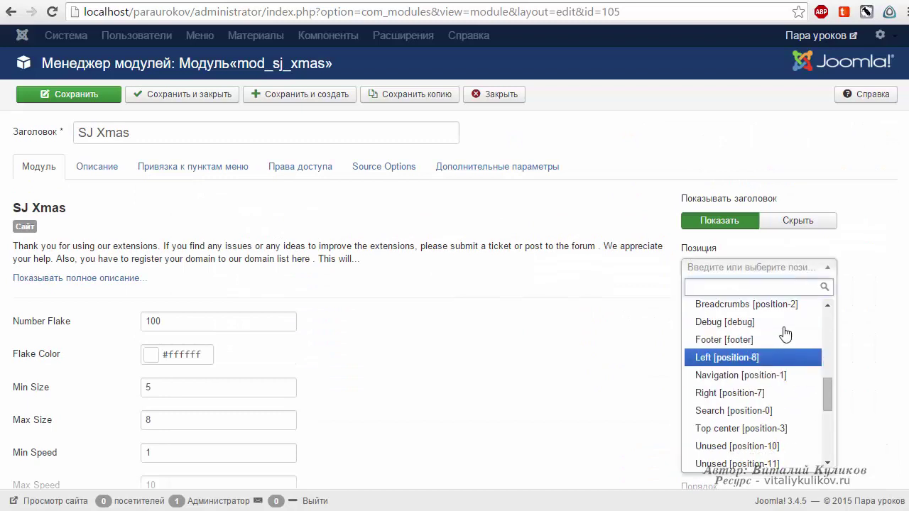
scroll(799, 383, "up", 2)
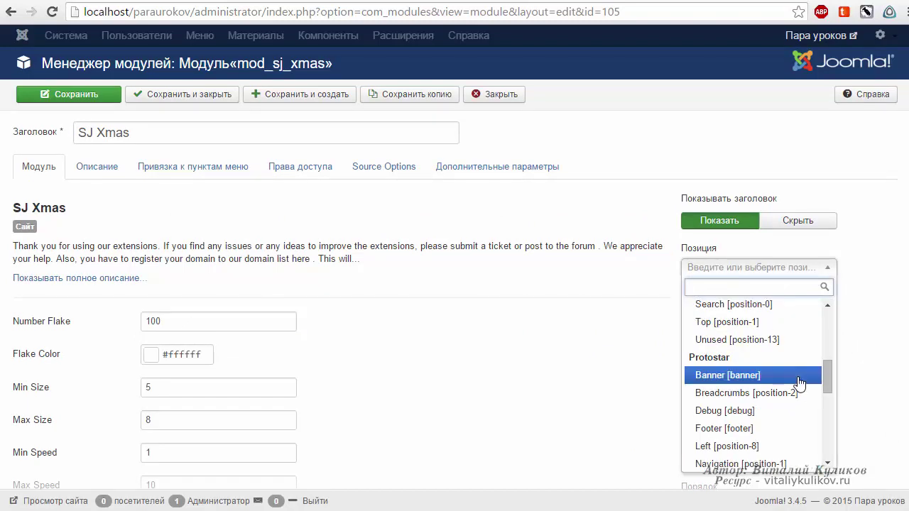
left_click(750, 376)
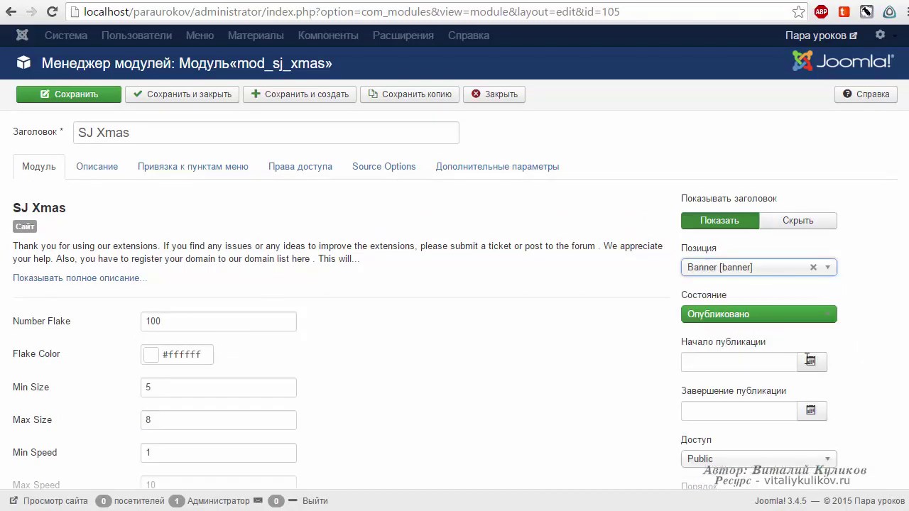
left_click(790, 221)
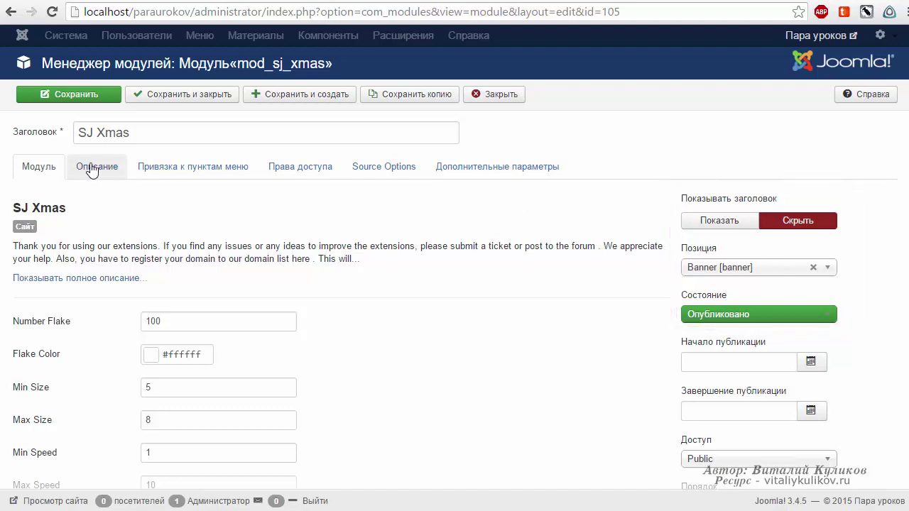
Set the SJ Xmas module's menu assignment to "На всех страницах".
left_click(143, 167)
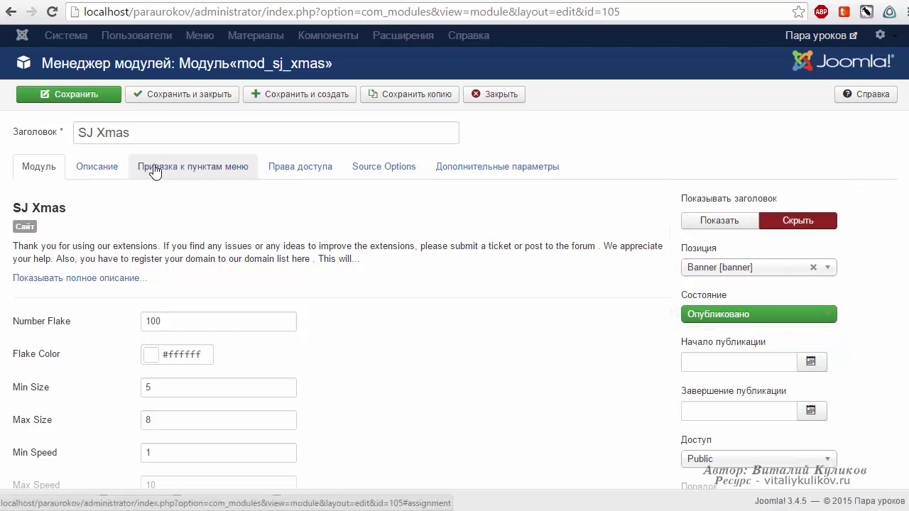
left_click(193, 203)
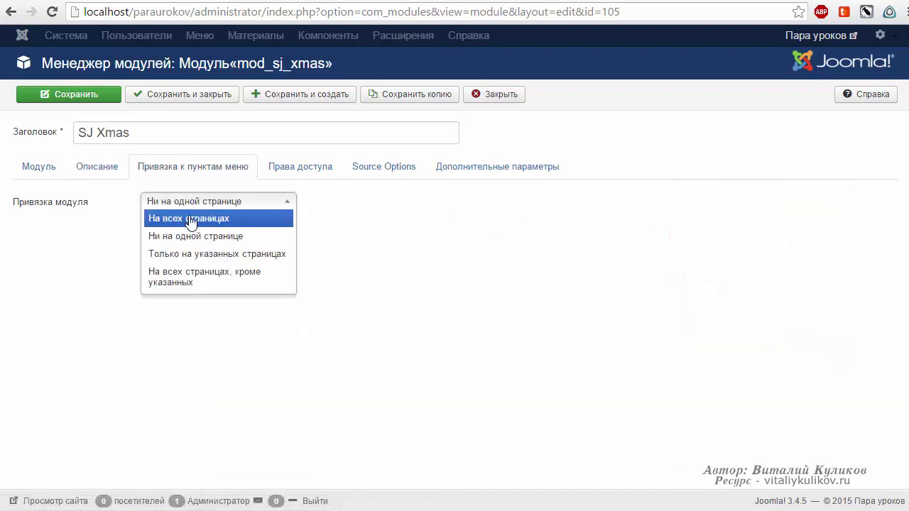
left_click(192, 218)
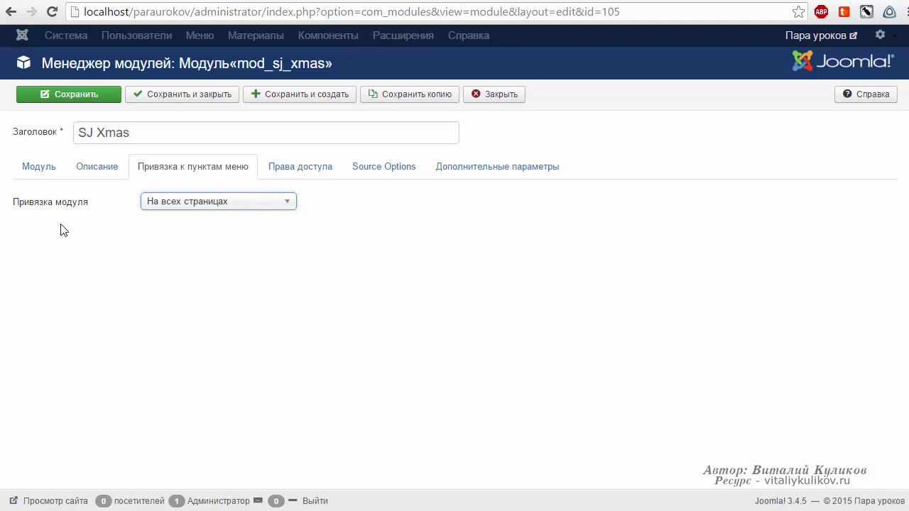
Change the module's Flake Color to the light blue #aee6fc.
left_click(34, 173)
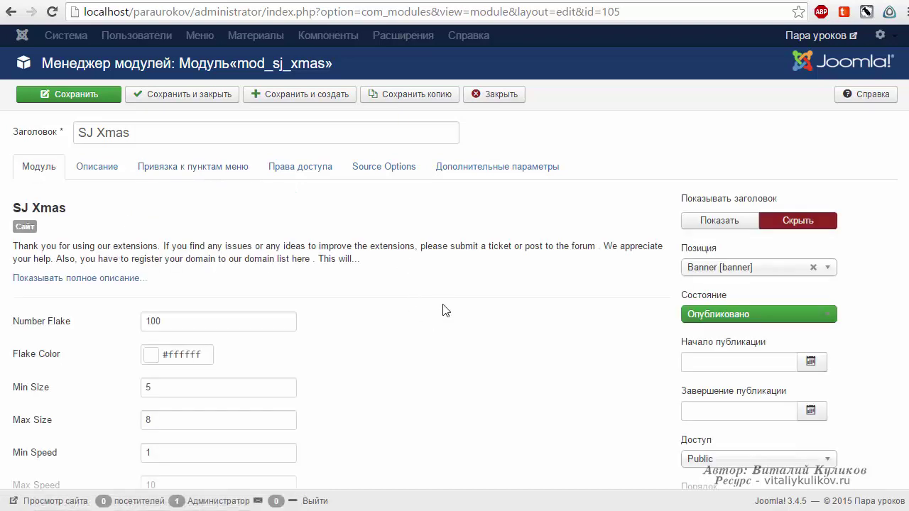
scroll(442, 310, "down", 2)
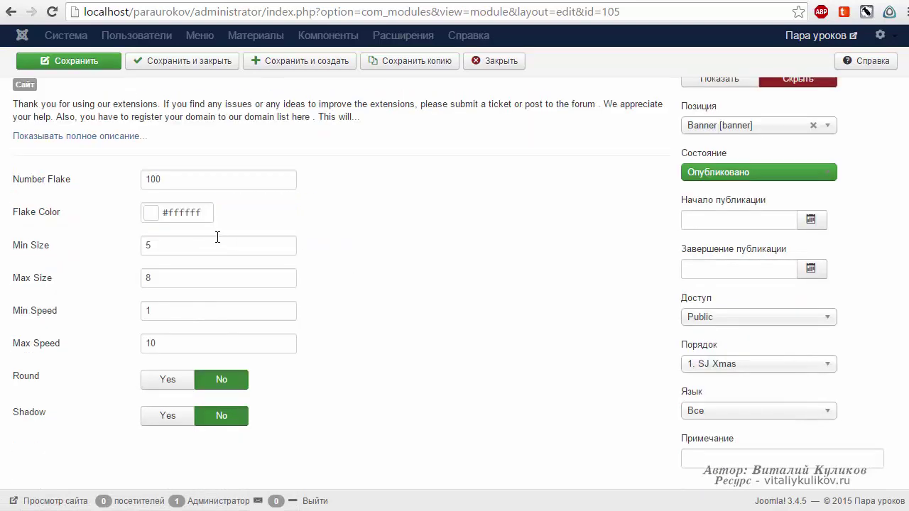
left_click(151, 213)
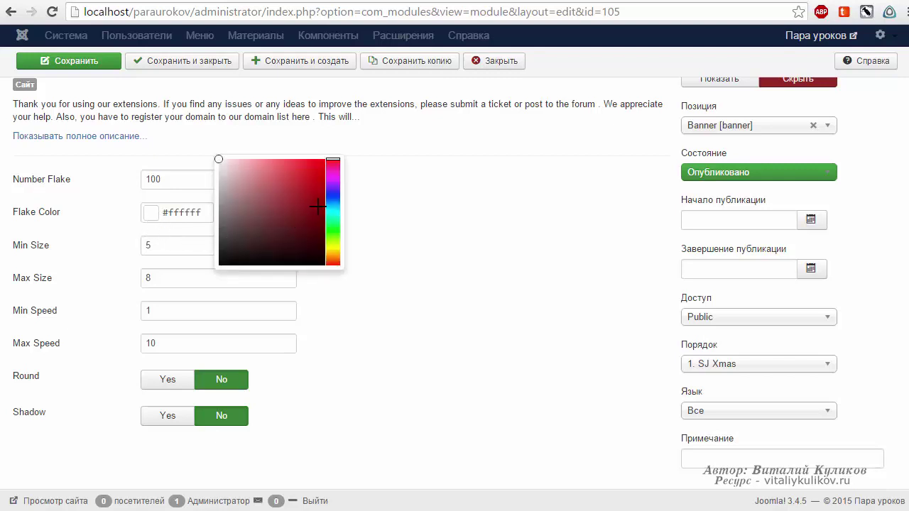
mouse_move(328, 209)
left_mouse_down()
mouse_move(328, 227)
mouse_move(330, 207)
left_mouse_up()
left_click_drag(243, 159, 251, 158)
left_click(436, 223)
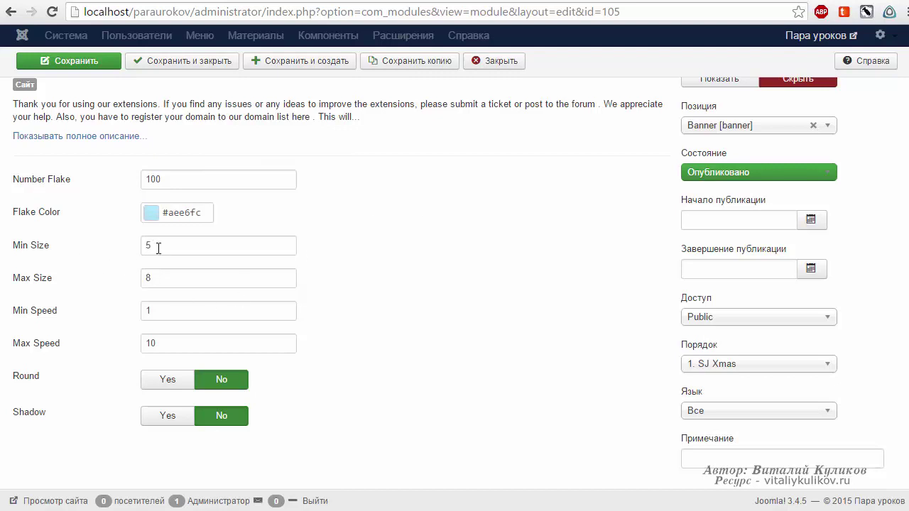
Set the flakes' Max Size to 11 and Max Speed to 15, with Round and Shadow both set to Yes.
left_click(129, 281)
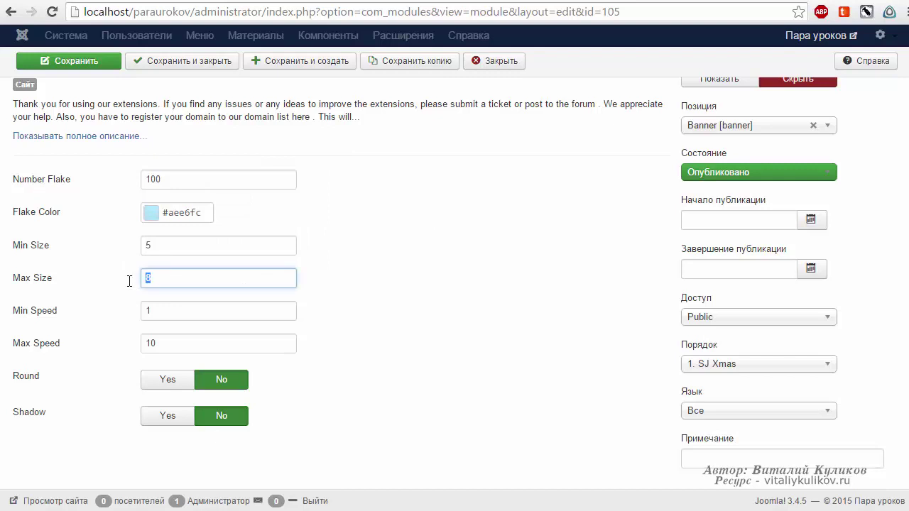
type("11")
left_click_drag(161, 345, 150, 346)
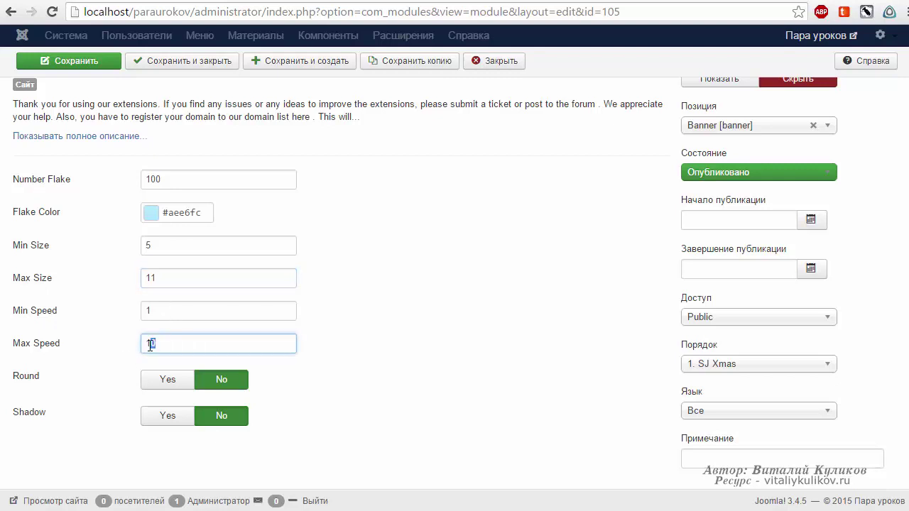
left_click(416, 329)
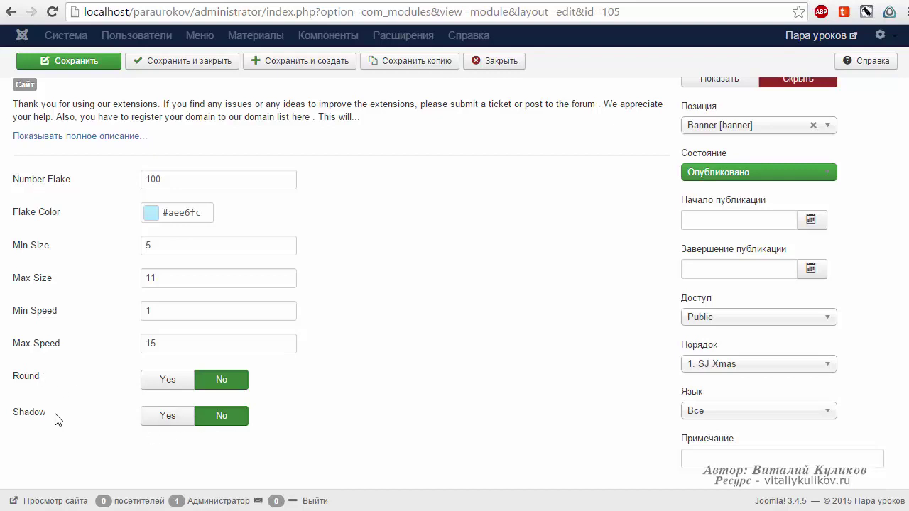
left_click(170, 417)
left_click(168, 380)
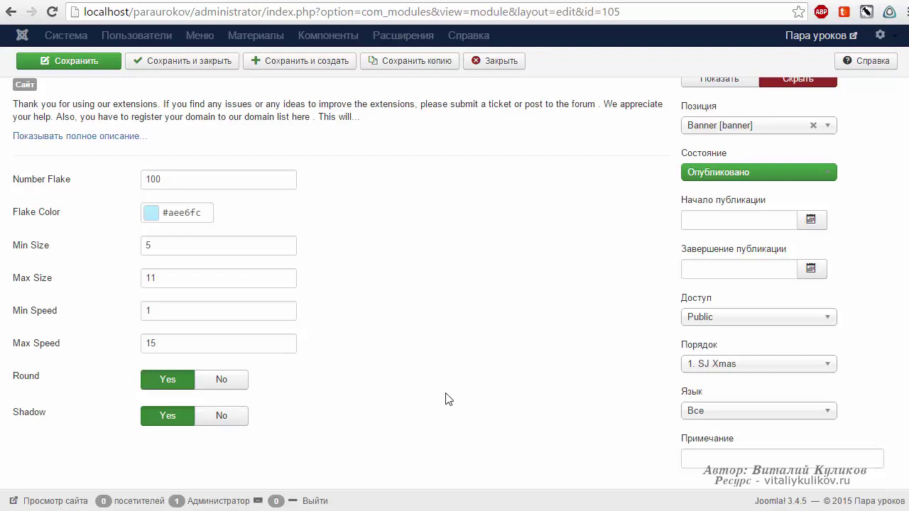
Review the SJ Xmas module's description, access rights and Source Options.
scroll(460, 387, "up", 3)
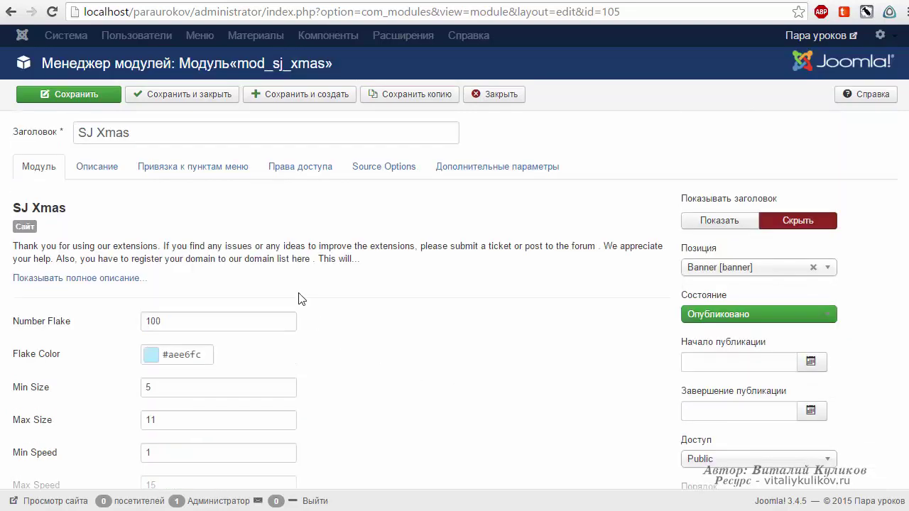
left_click(92, 168)
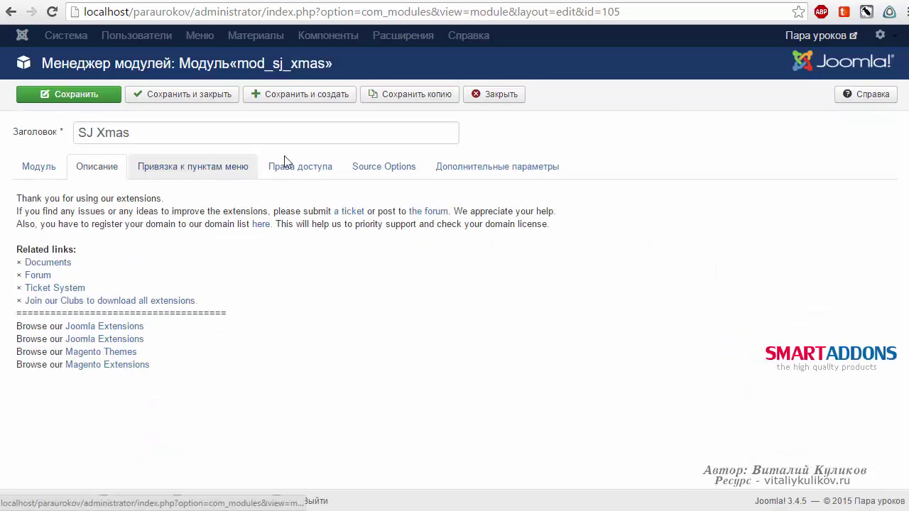
left_click(317, 165)
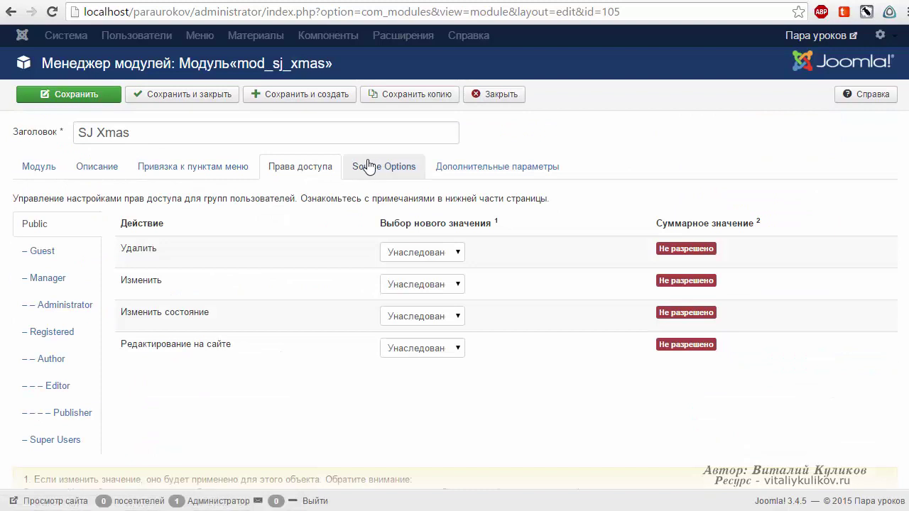
left_click(368, 166)
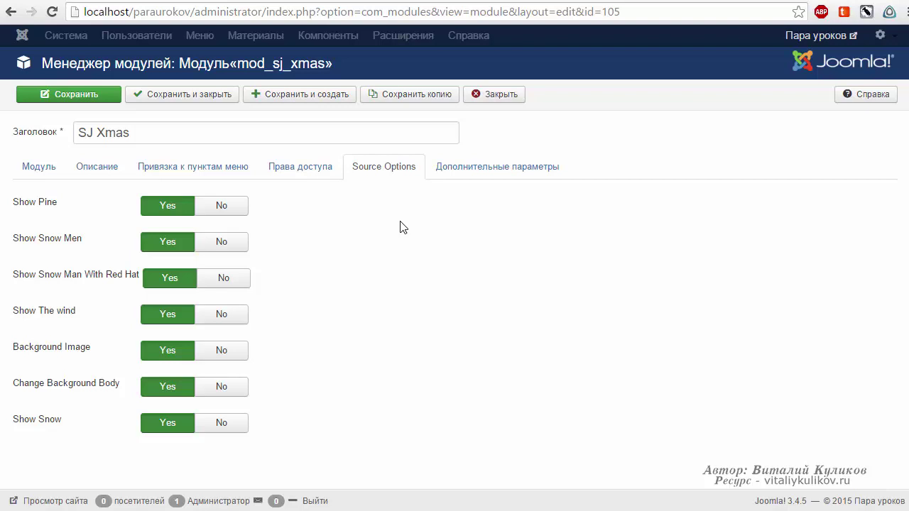
Reload the site's front page to examine the Christmas effects, and compare them with the module's Source Options.
left_click(329, 1)
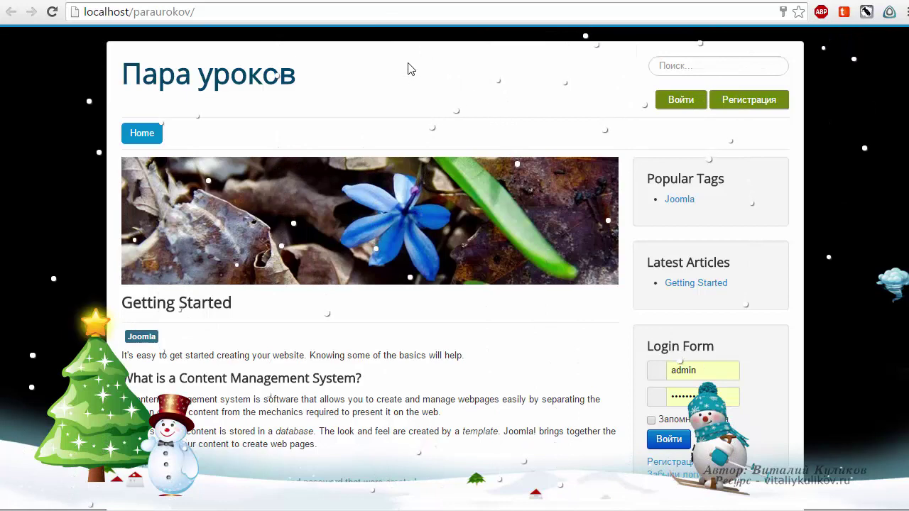
key("F5")
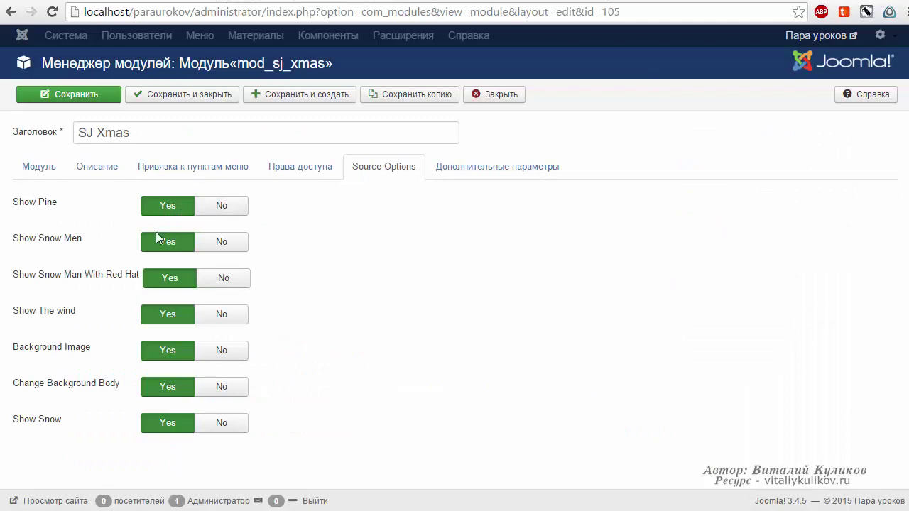
mouse_move(74, 249)
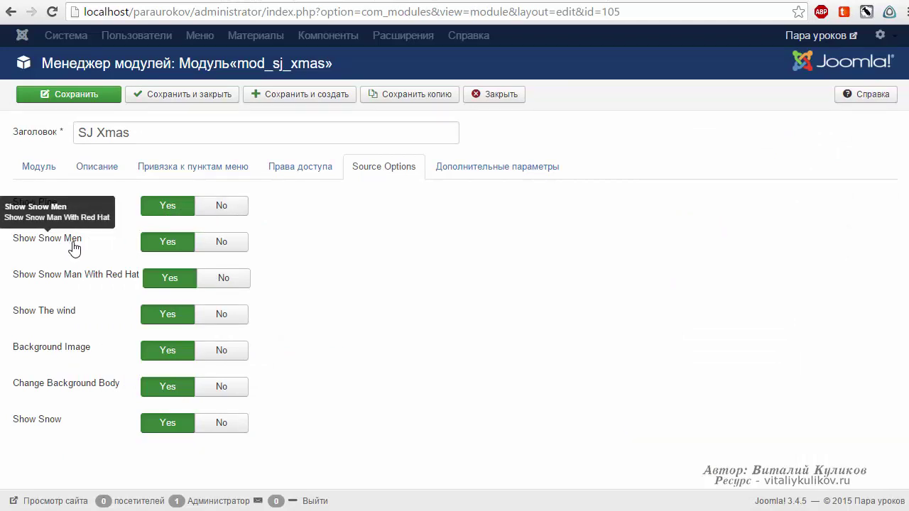
mouse_move(76, 279)
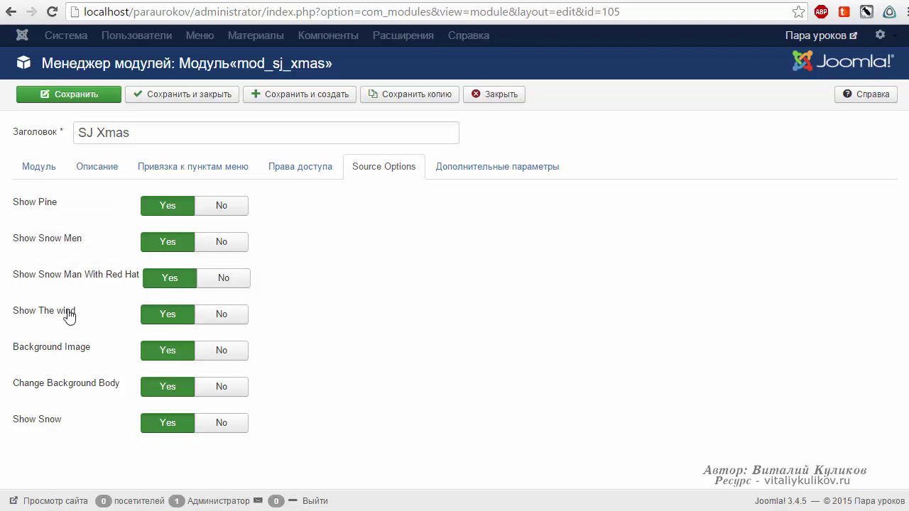
mouse_move(69, 318)
mouse_move(83, 348)
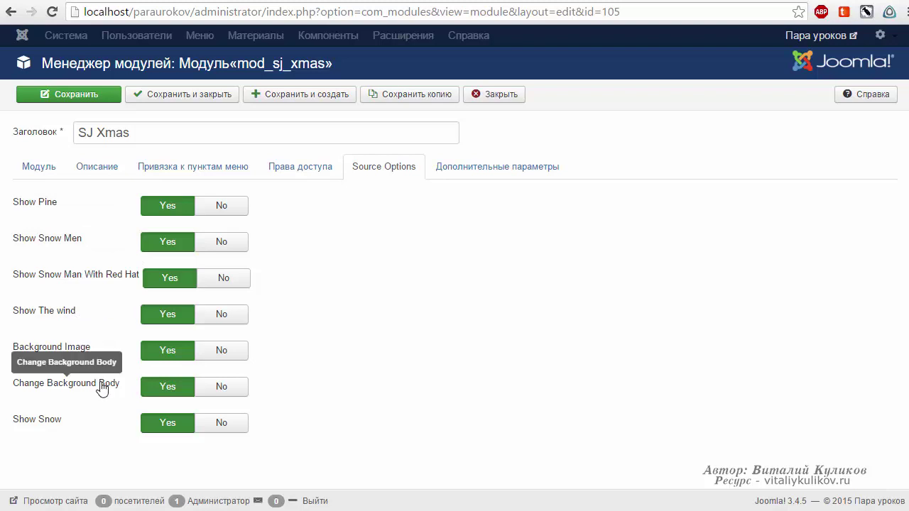
mouse_move(78, 396)
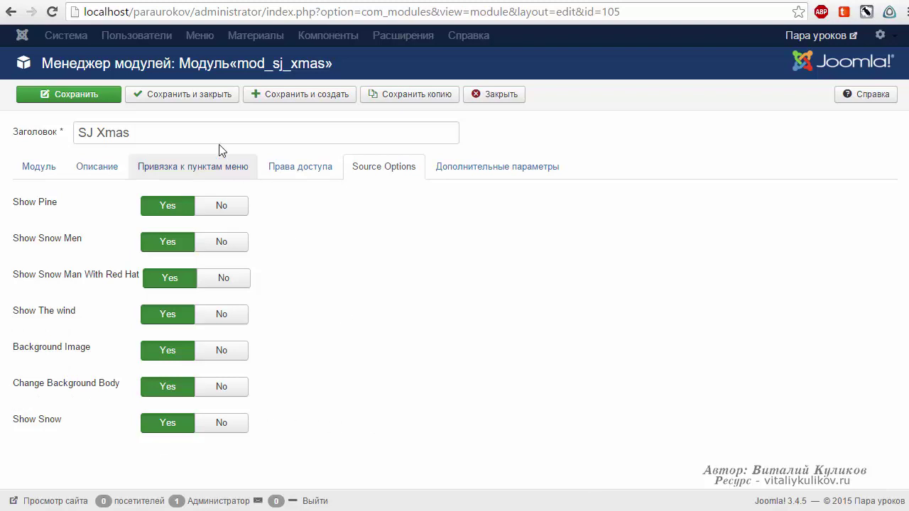
Save and close the SJ Xmas module, and reload the site's front page to check its Christmas decorations.
left_click(231, 100)
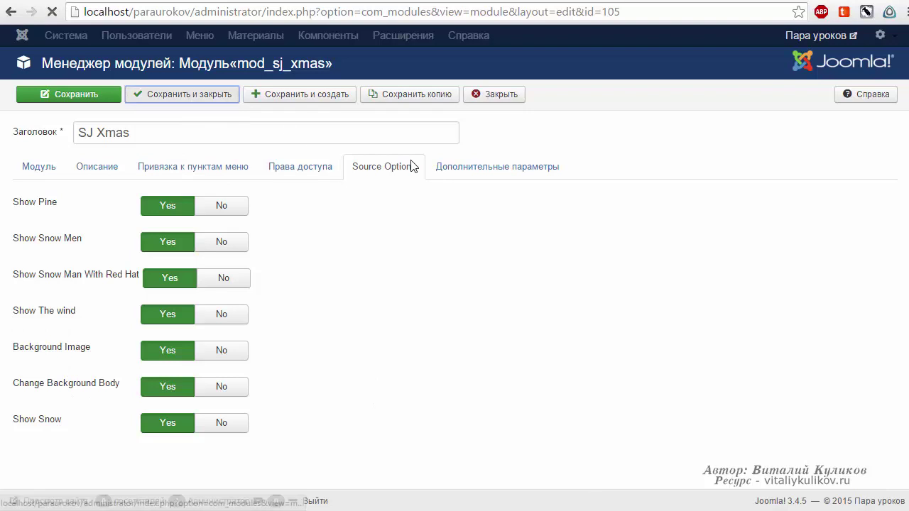
left_click(446, 1)
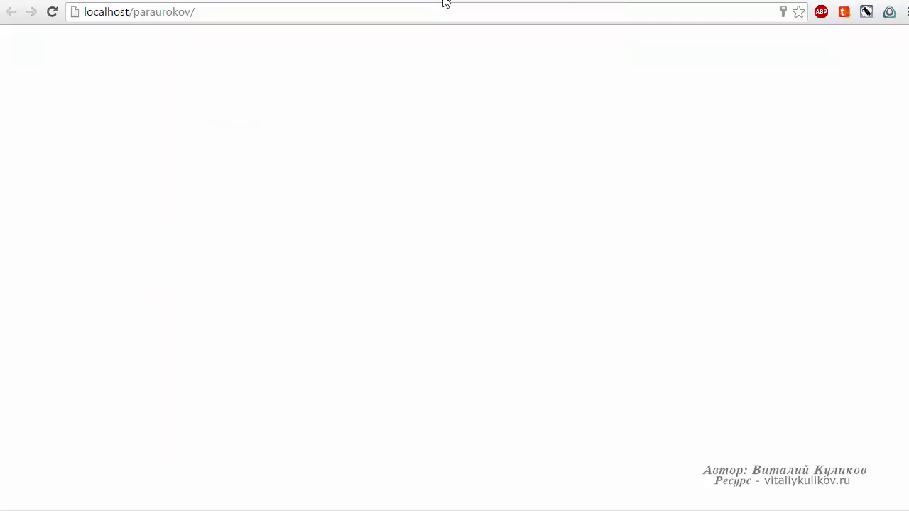
left_click(57, 17)
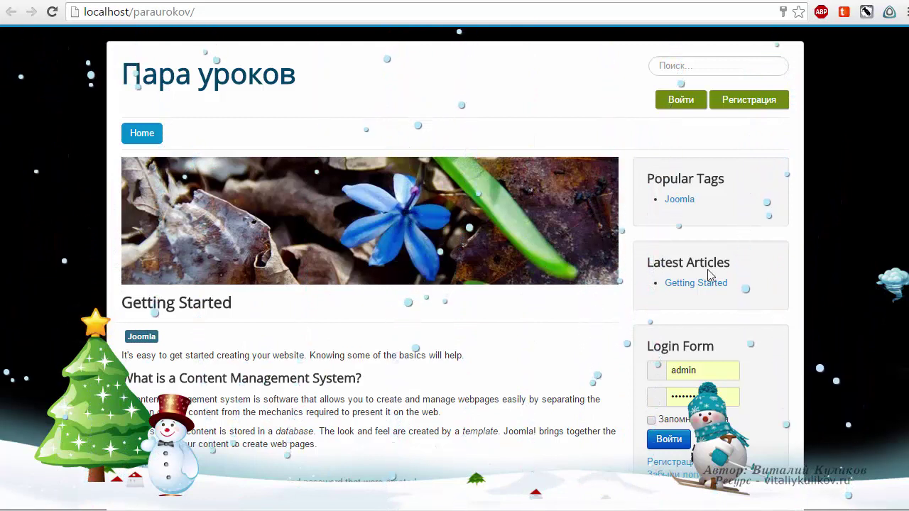
left_click(905, 288)
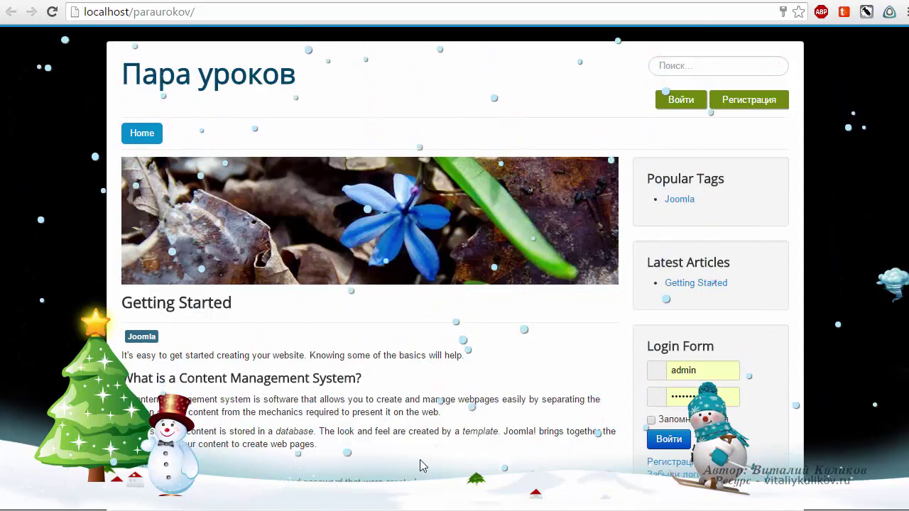
Switch to File Explorer and open the module's image folder, modules > mod_sj_xmas > assets > images, inside the paraurokov site folder.
key("alt+Tab")
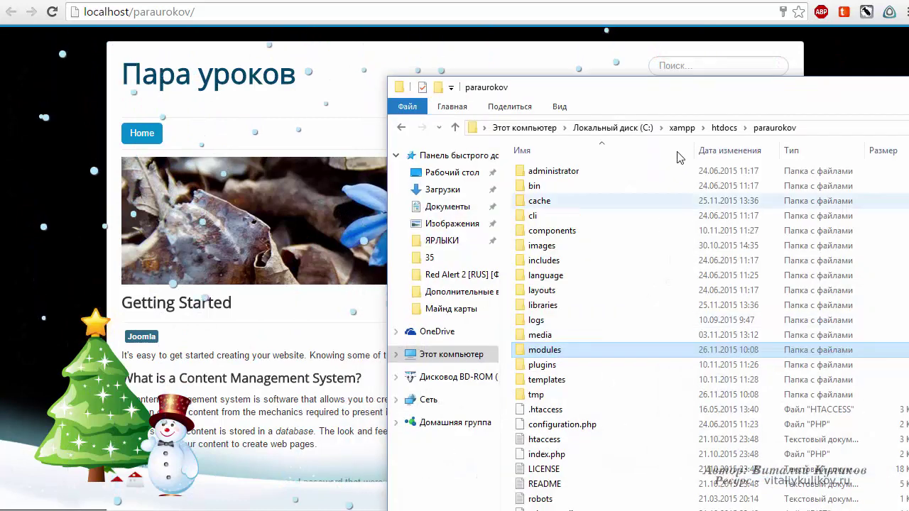
left_click_drag(659, 91, 307, 39)
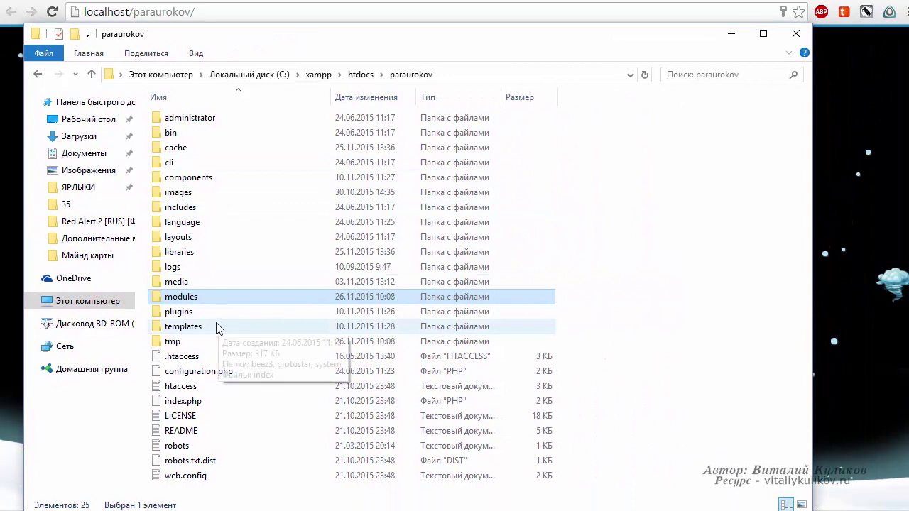
double_click(184, 302)
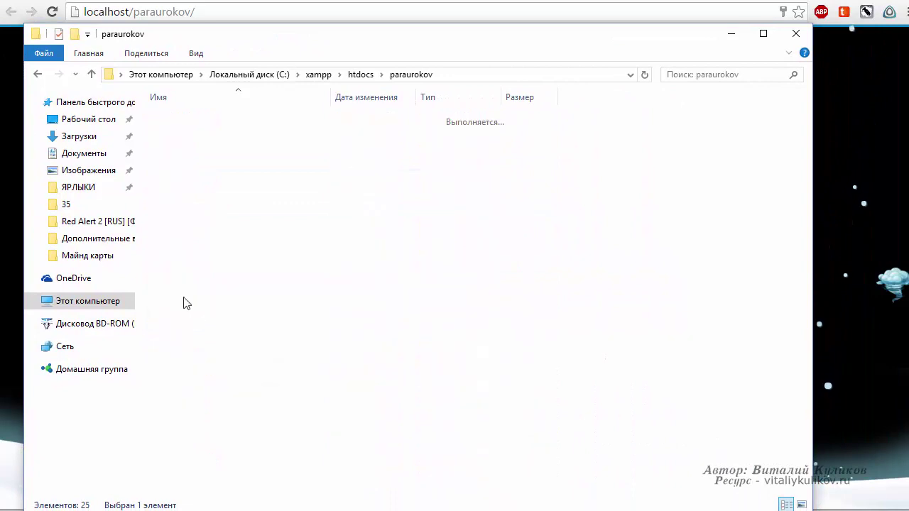
scroll(184, 302, "down", 1)
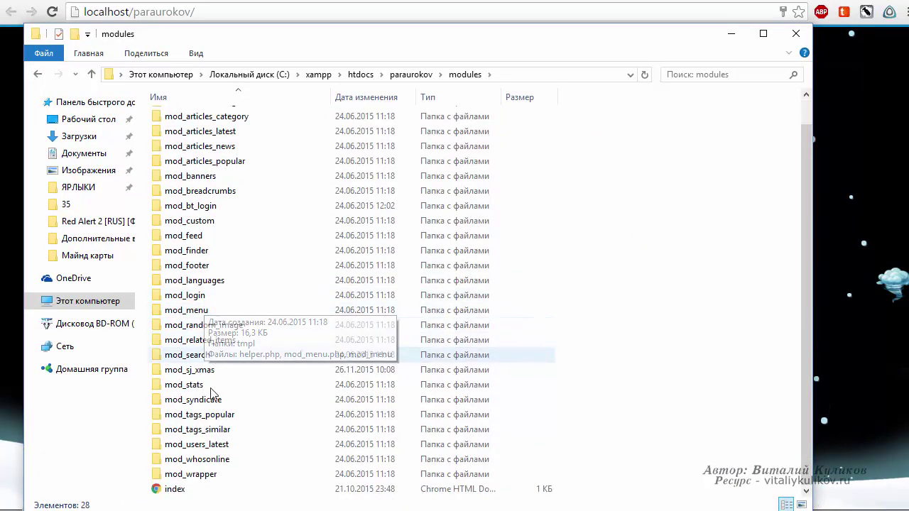
left_click(197, 370)
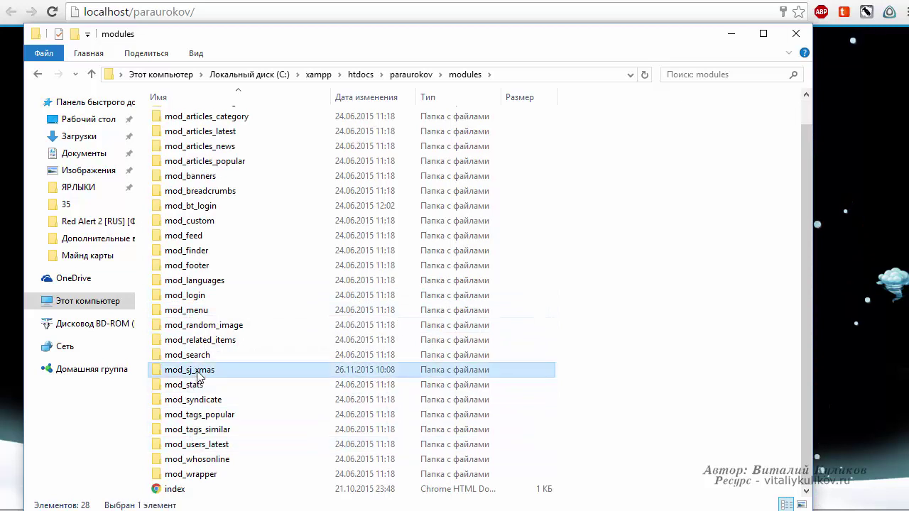
double_click(201, 377)
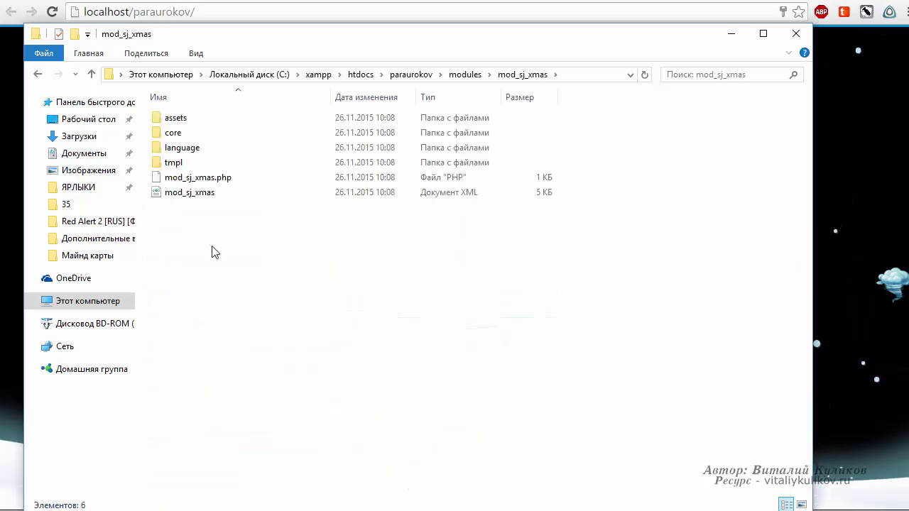
double_click(183, 121)
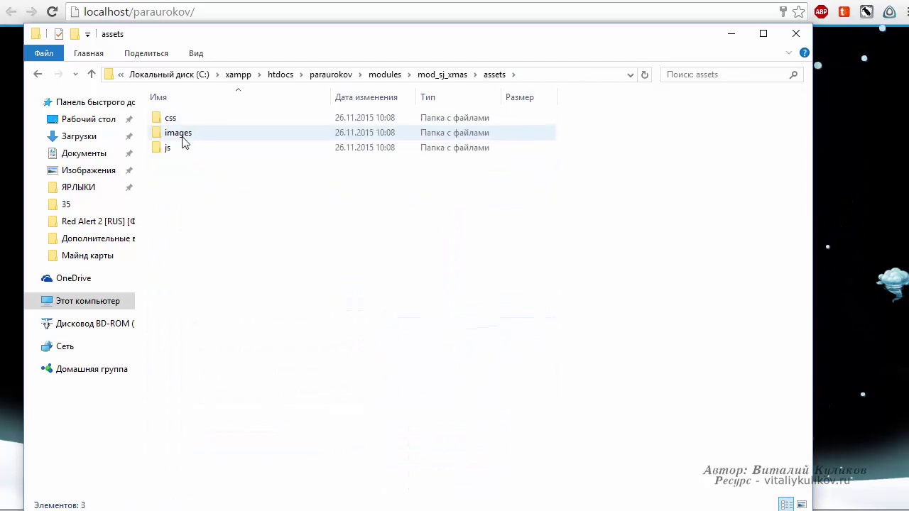
left_click(183, 140)
double_click(182, 140)
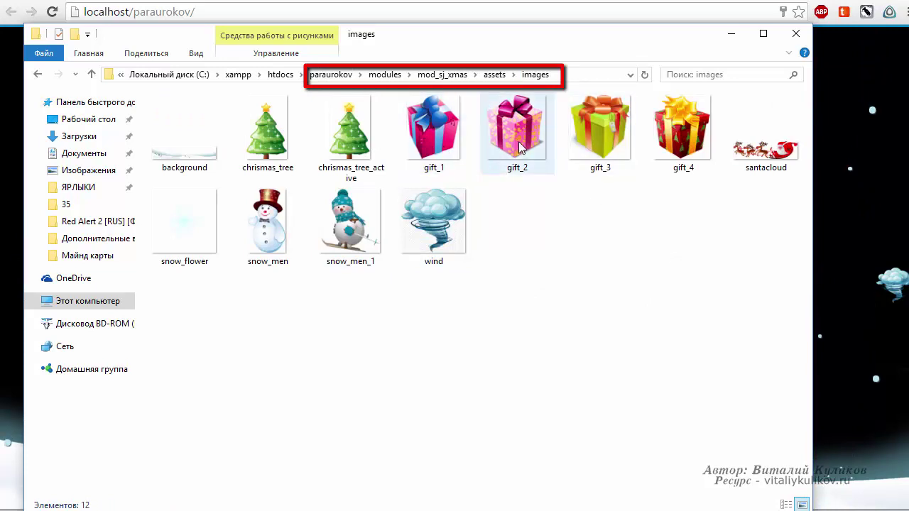
Examine the module's decoration image files, compare them with the site's front page, and close the folder window.
mouse_move(152, 149)
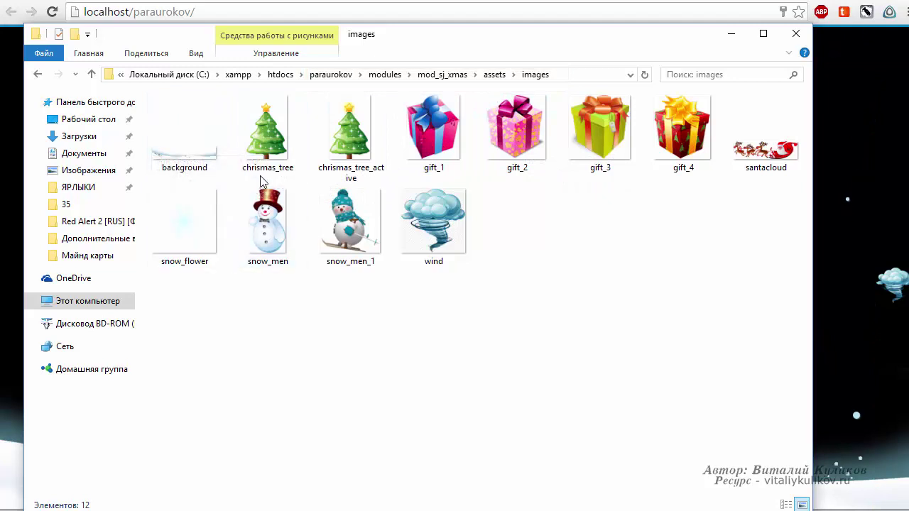
mouse_move(271, 158)
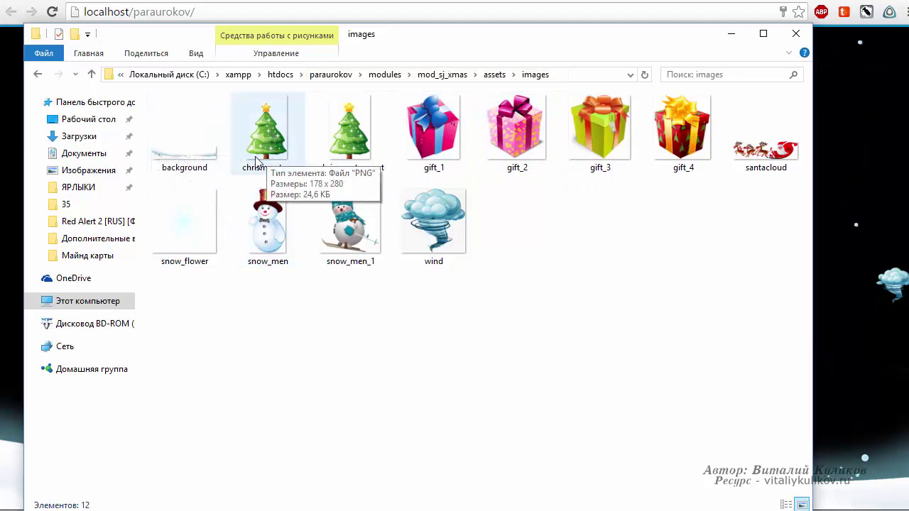
left_click_drag(401, 40, 575, 114)
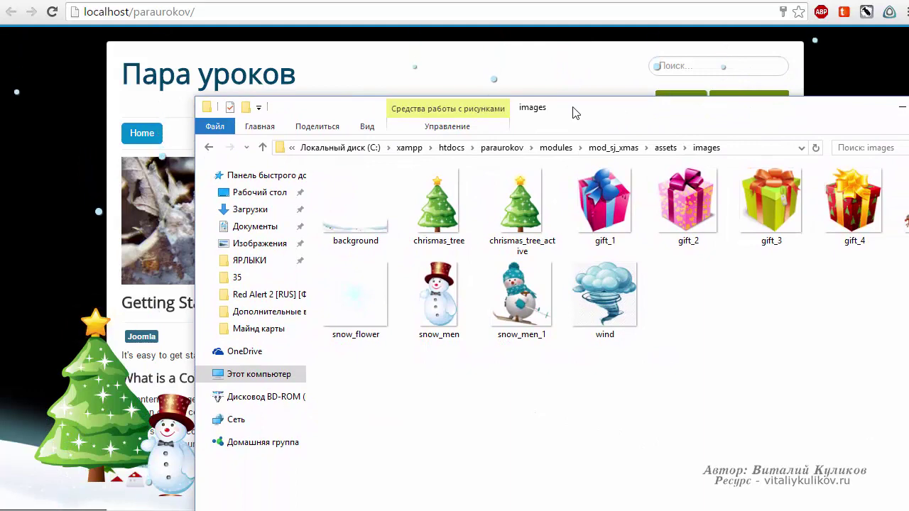
left_click_drag(575, 114, 429, 51)
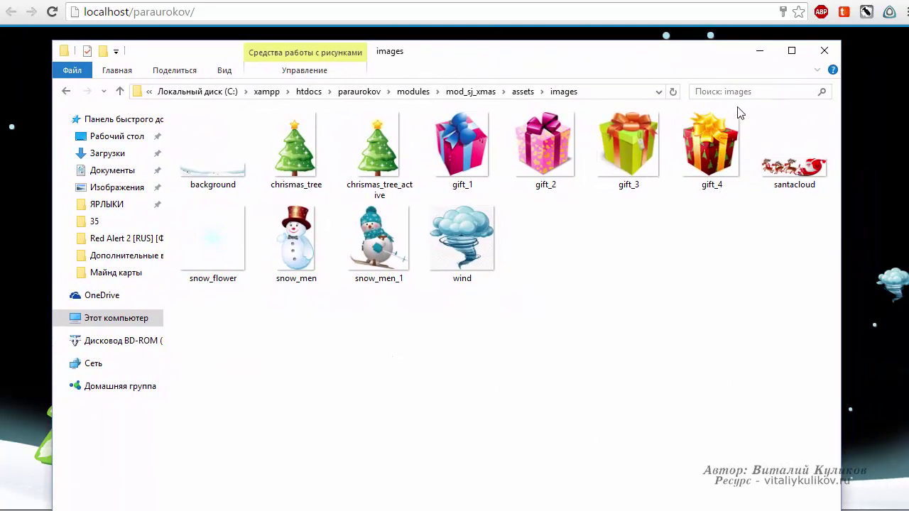
left_click(824, 53)
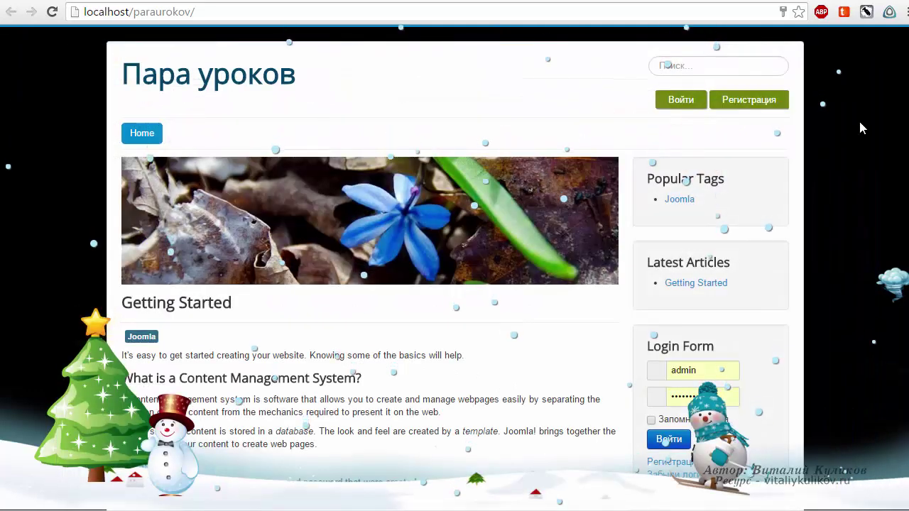